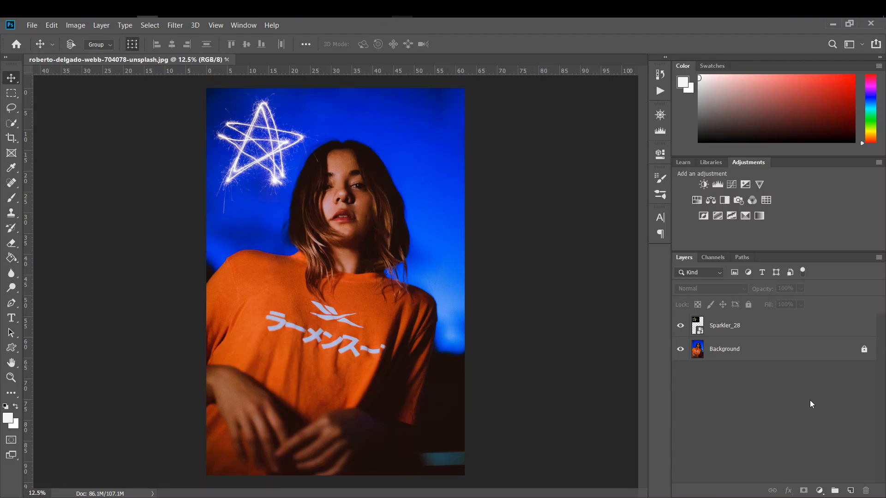
Unlock the Background layer so that it can be edited.
click(862, 349)
click(747, 350)
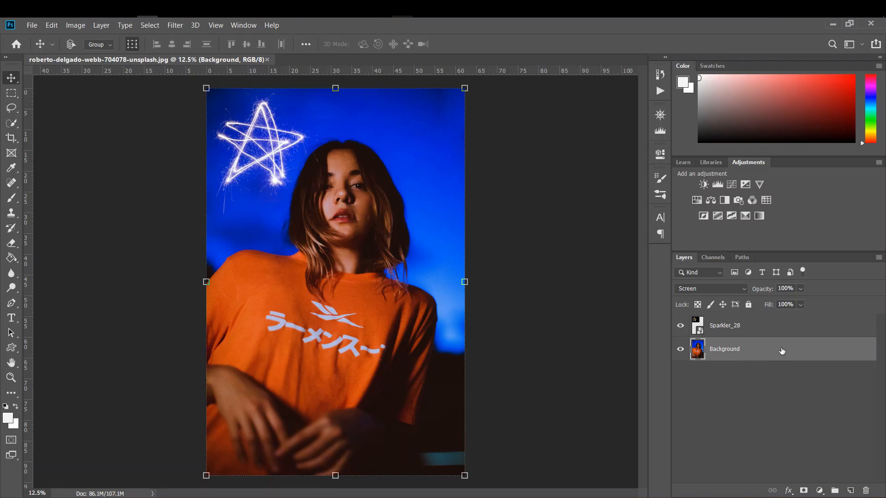
mouse_move(781, 352)
mouse_down()
mouse_move(776, 319)
mouse_move(785, 358)
mouse_up()
click(802, 400)
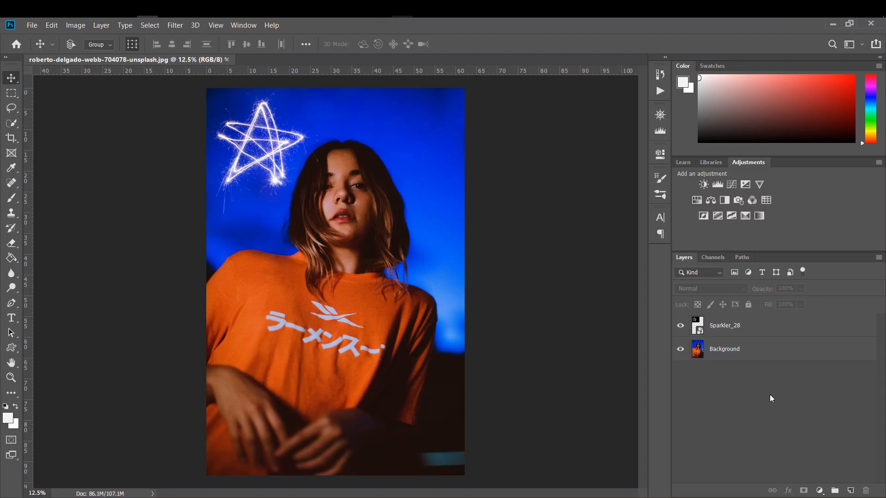
Rename the Background layer as BG.
double_click(720, 353)
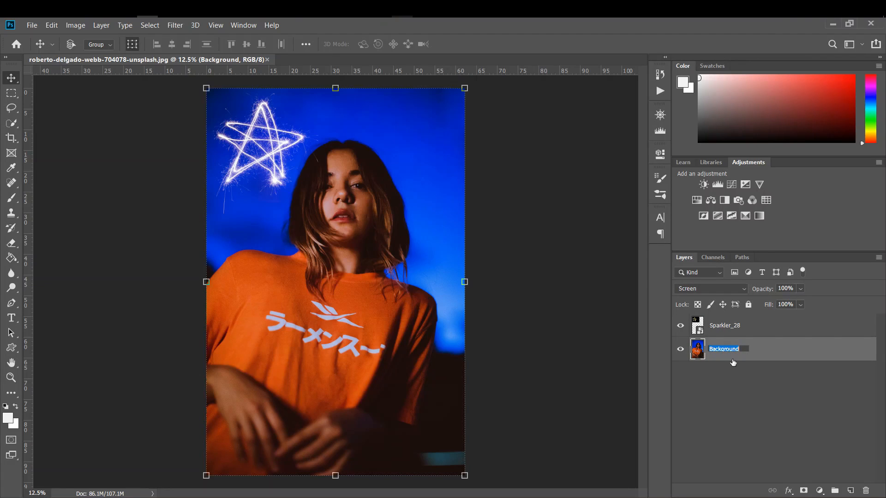
text(BG)
key(Return)
click(768, 412)
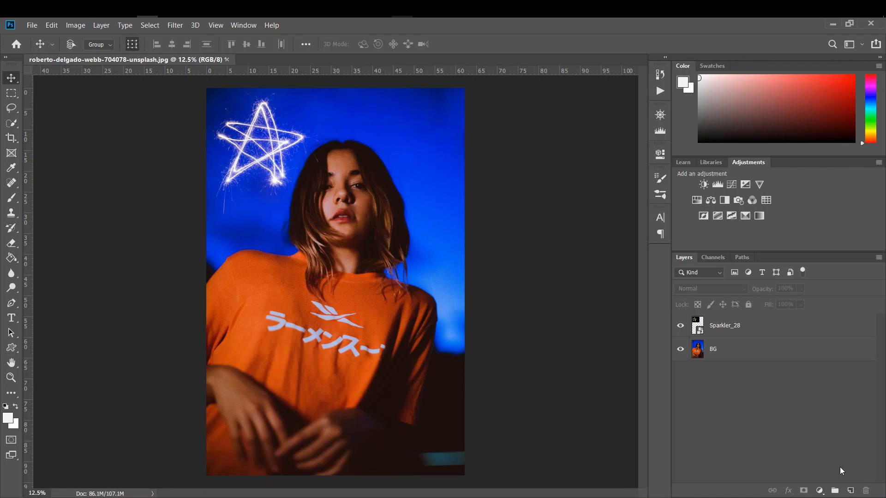
Add two blank layers above Sparkler_28 and delete both of them again.
click(851, 491)
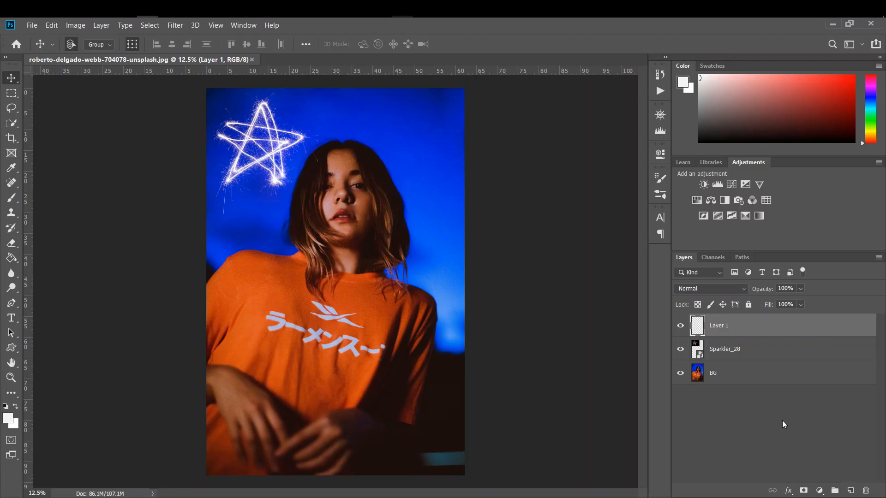
key(ctrl+shift+alt+n)
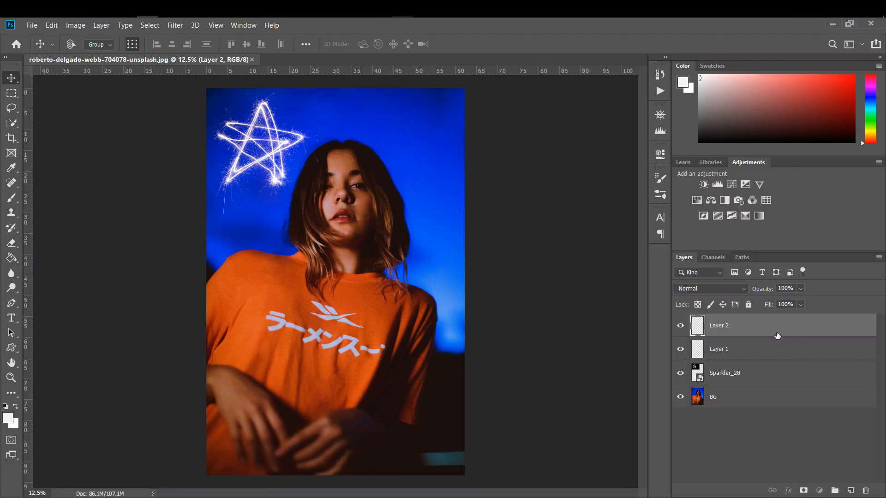
drag(778, 336, 867, 493)
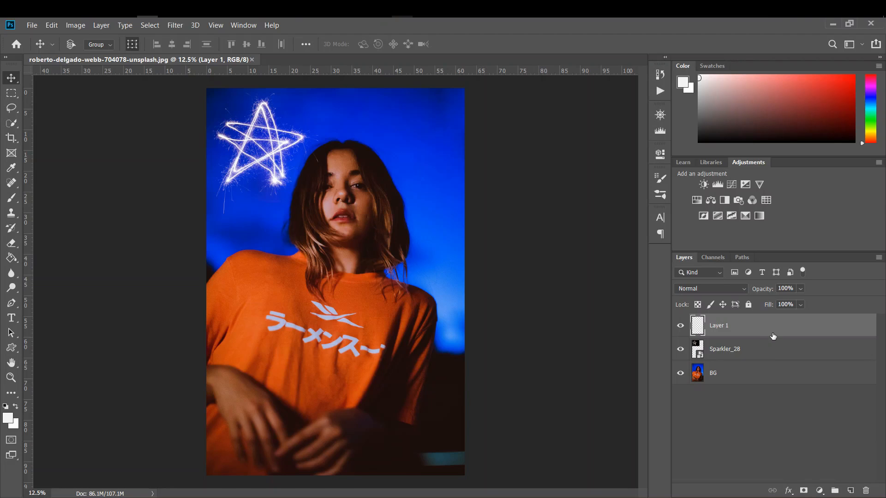
key(Delete)
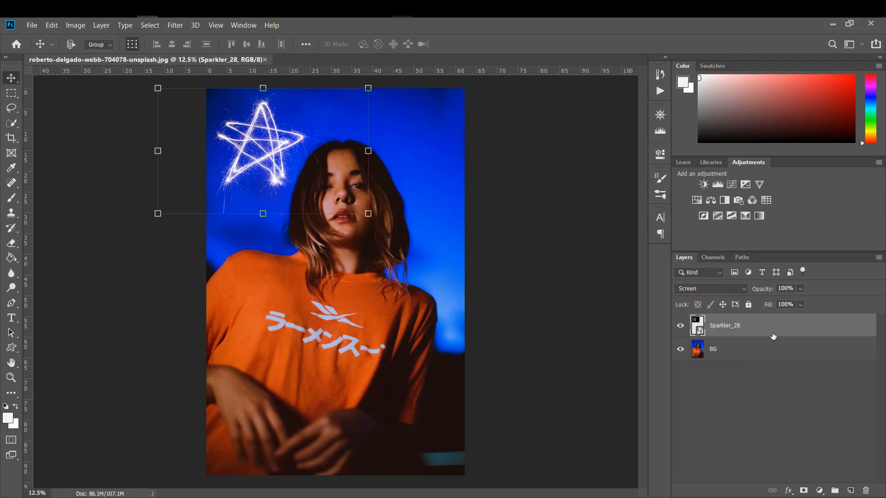
click(766, 401)
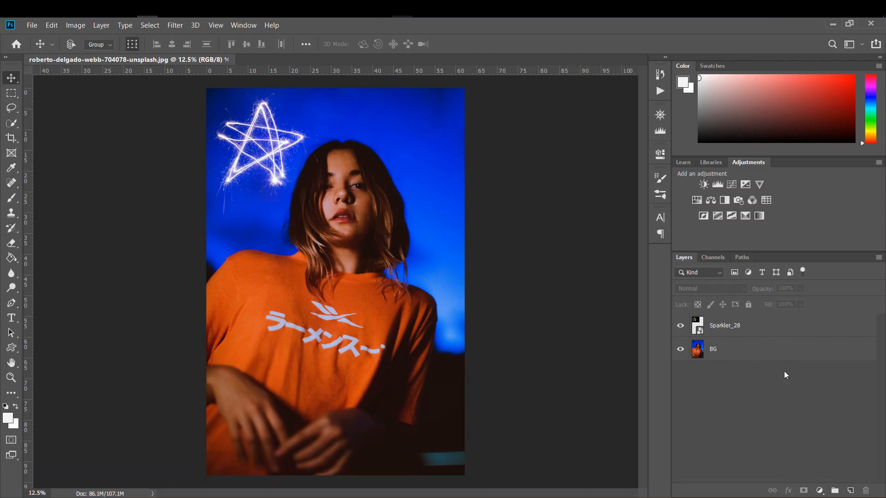
Duplicate the Sparkler_28 layer, and duplicate that copy under the name Sparkler_28 copy 2.
click(770, 331)
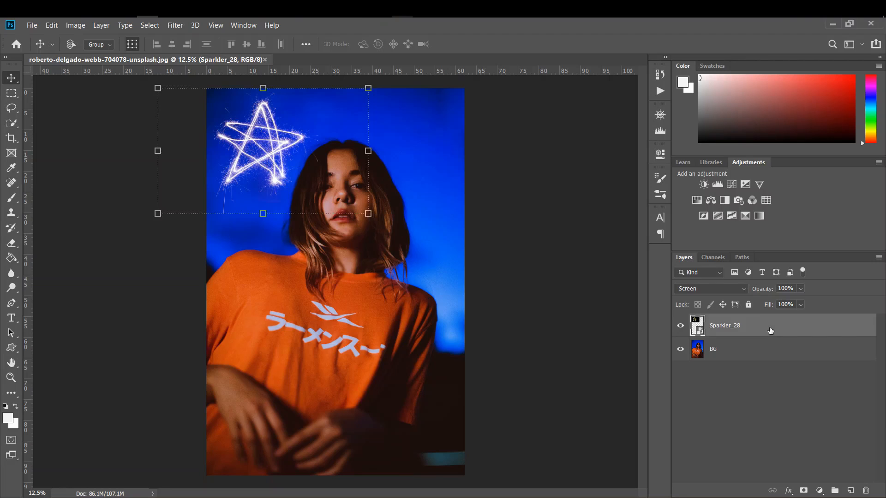
key(ctrl)
key(ctrl+j)
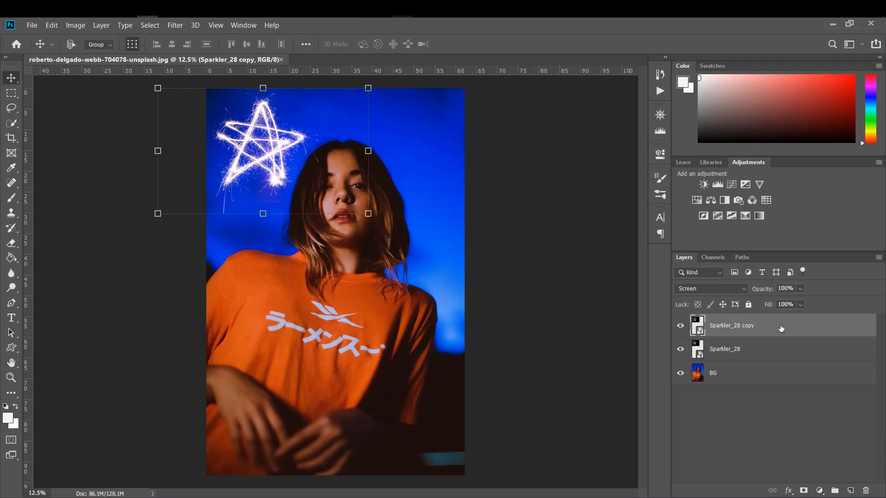
right_click(780, 331)
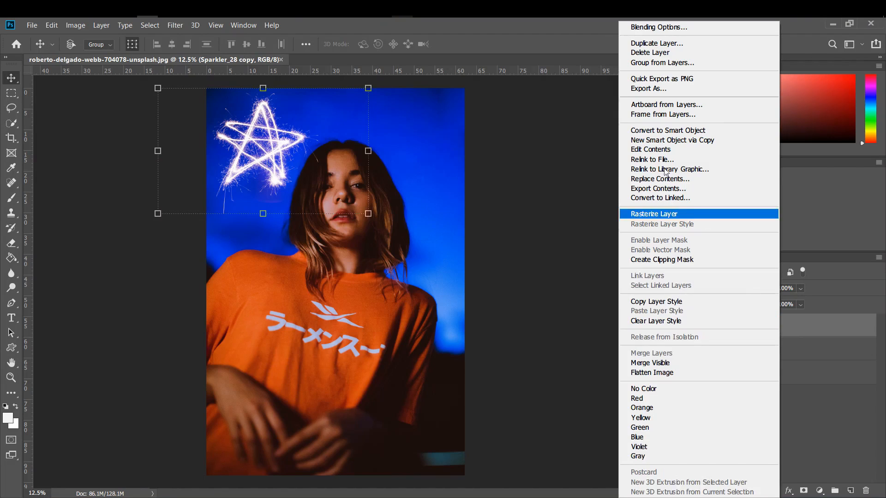
click(656, 44)
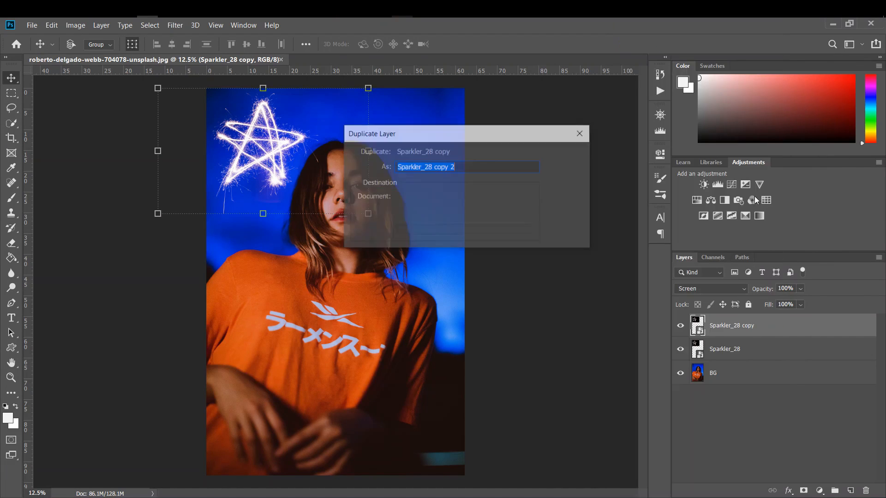
drag(464, 132, 455, 138)
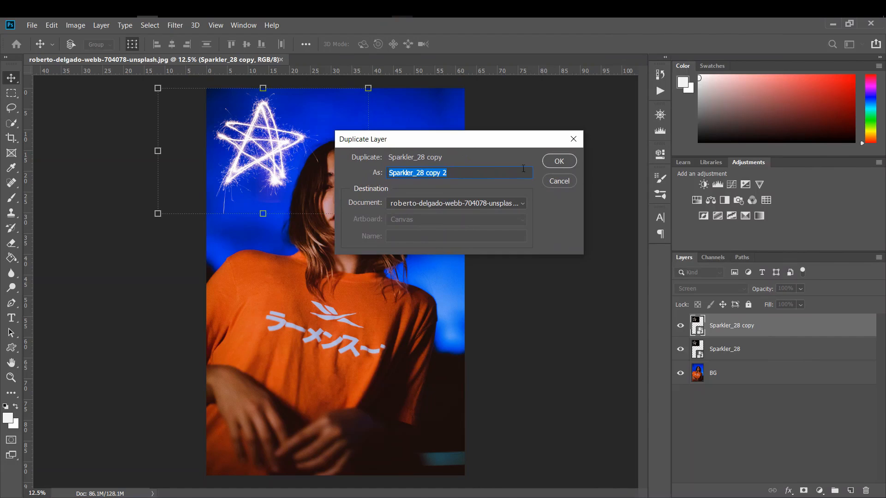
click(559, 161)
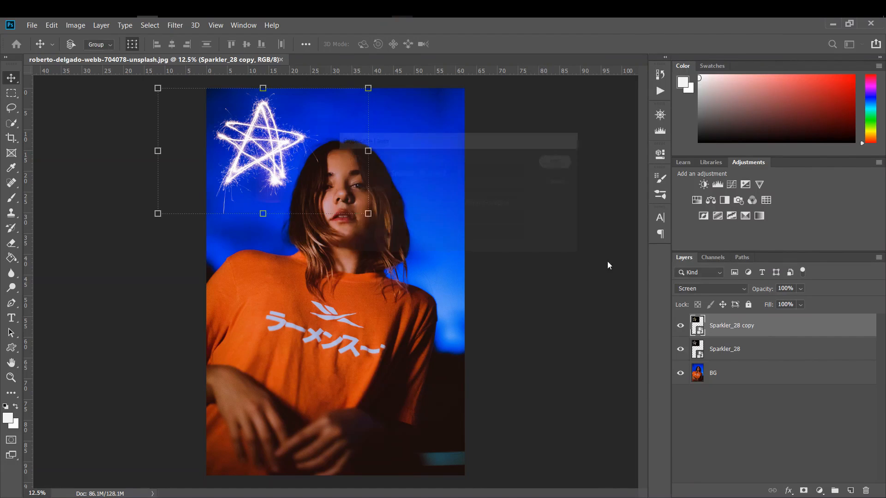
click(774, 434)
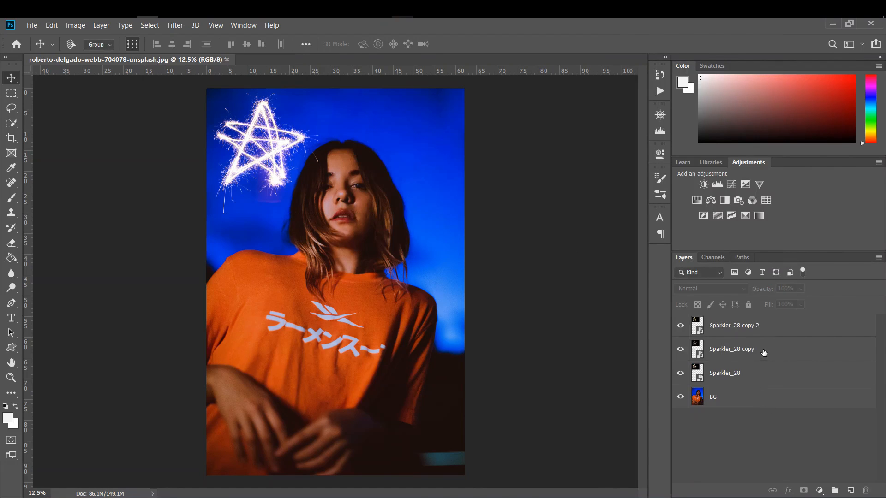
Remove both copies of the Sparkler_28 layer, leaving only the original above BG.
click(780, 332)
key(ctrl+e)
key(ctrl+e)
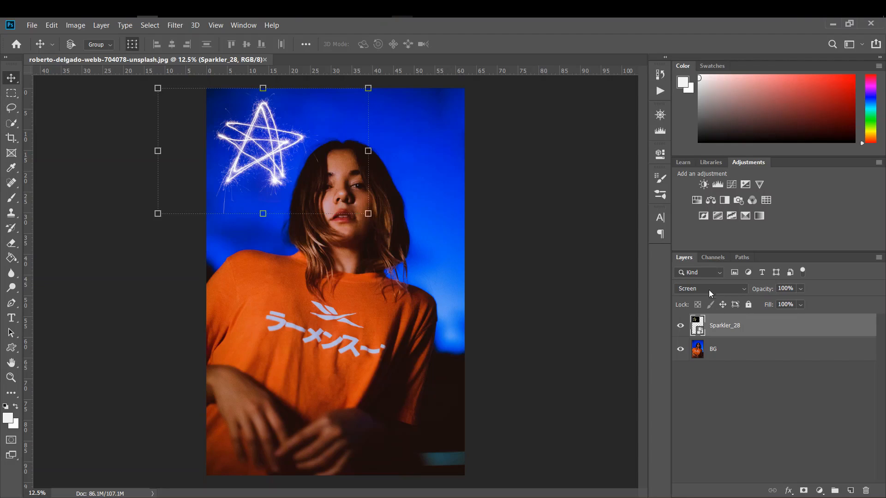
Switch the Sparkler_28 layer's blend mode to Normal and back to Screen.
click(727, 290)
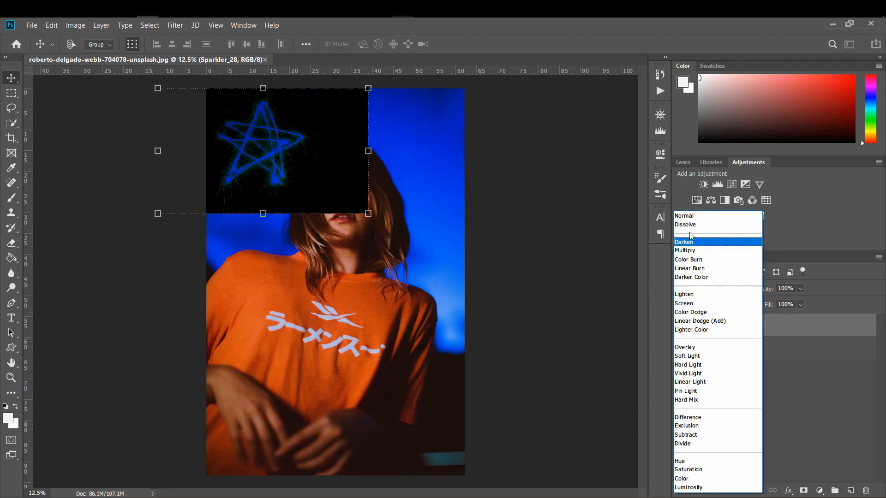
click(684, 216)
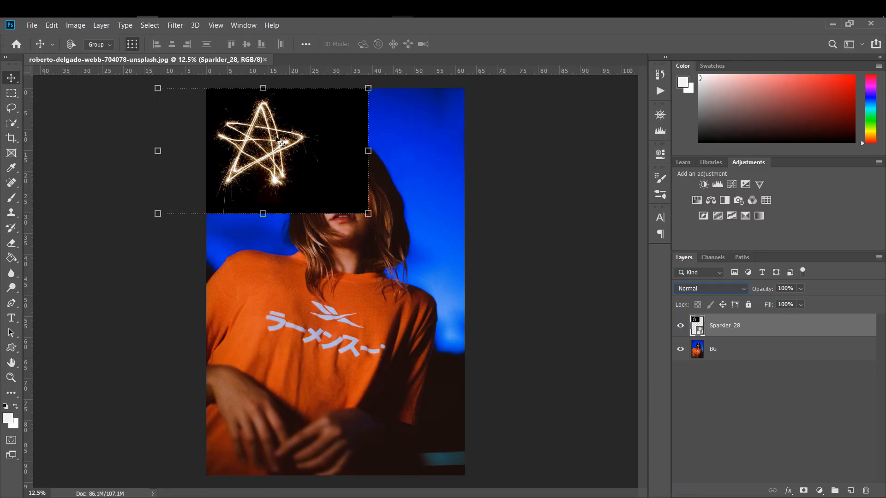
click(700, 289)
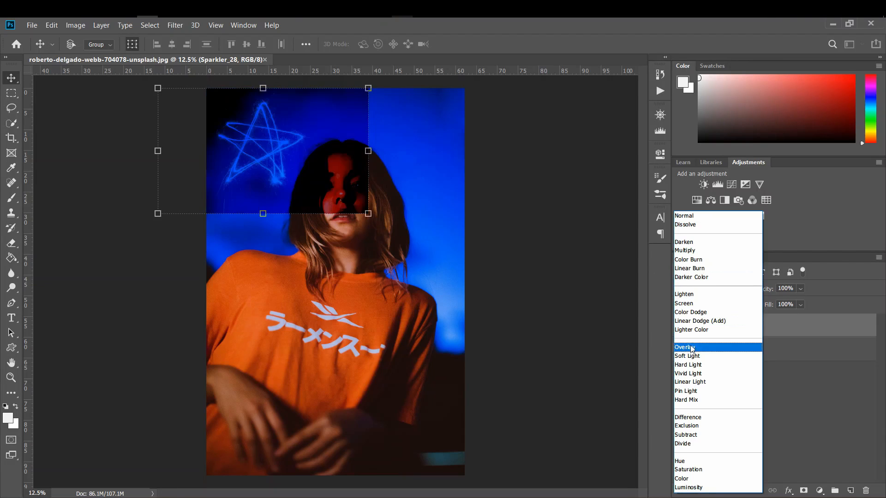
click(684, 304)
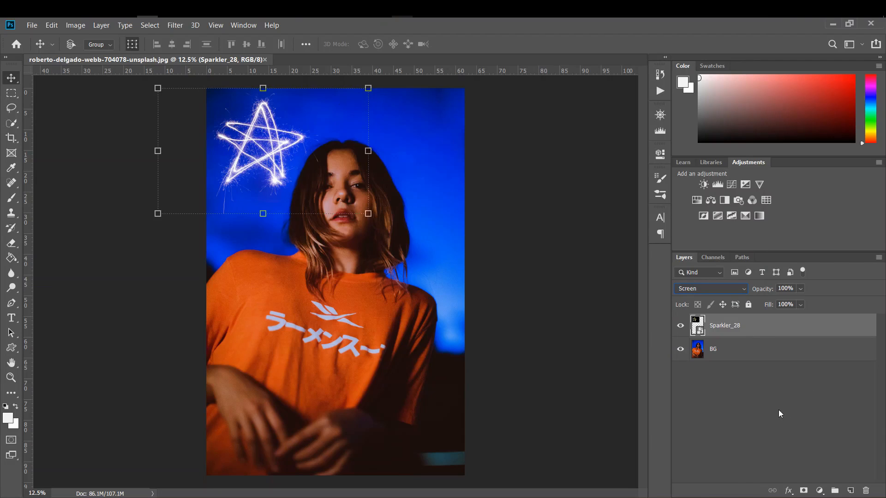
Preview the available blend modes on the Sparkler_28 layer without applying another one.
click(734, 291)
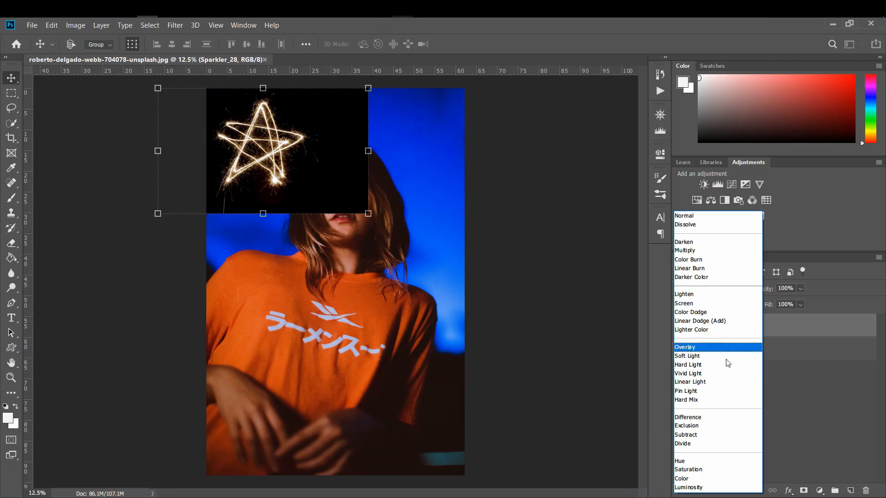
click(724, 453)
click(724, 292)
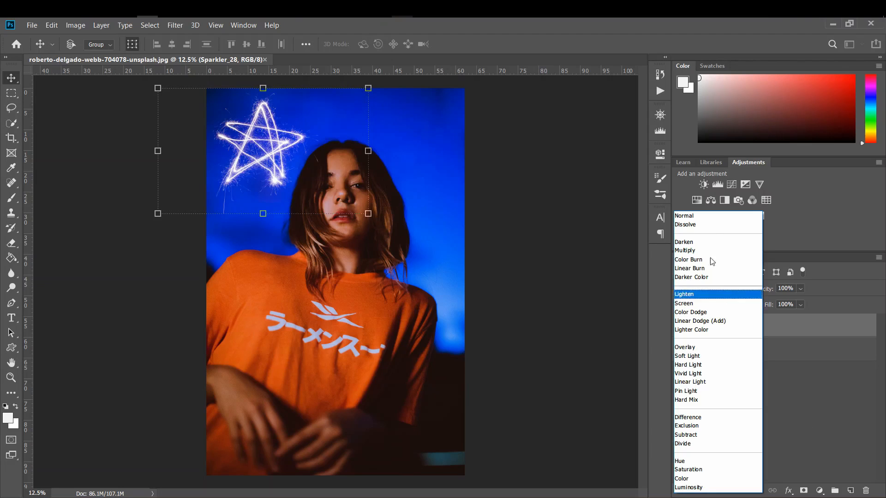
click(809, 408)
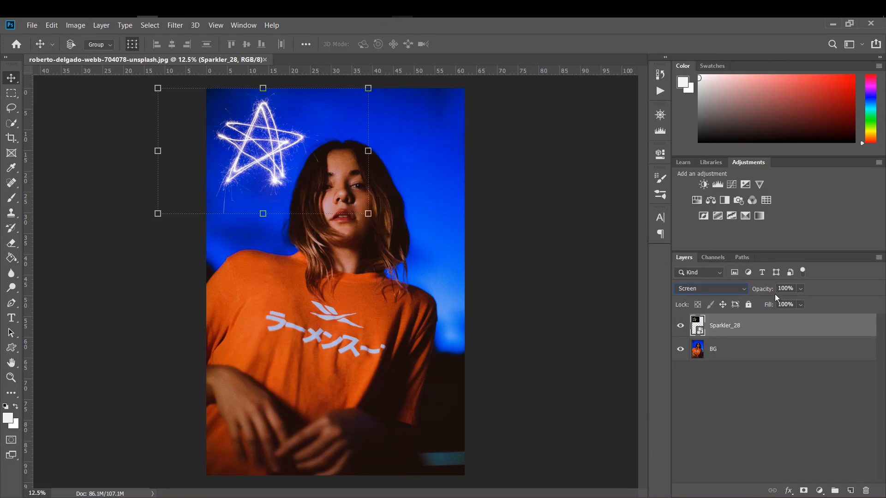
Vary the Sparkler_28 layer's opacity, ending at 100%, and hide and show the layer again.
click(801, 290)
drag(788, 303, 816, 303)
click(813, 414)
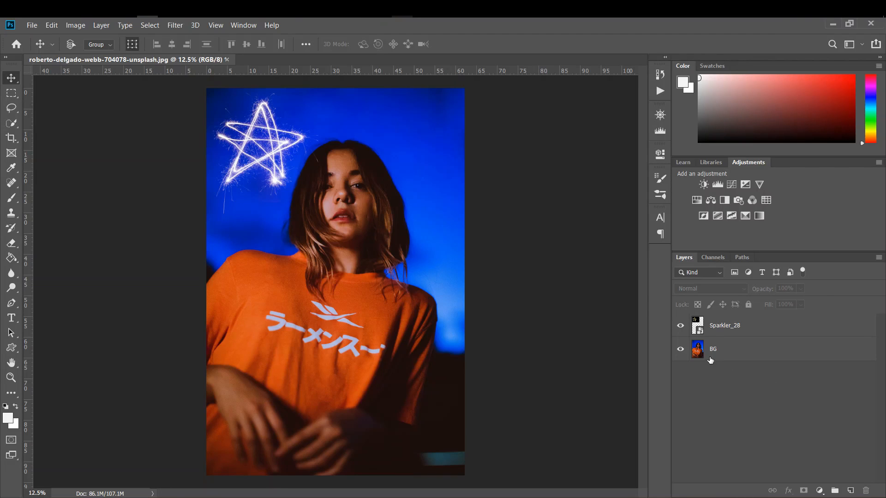
click(680, 326)
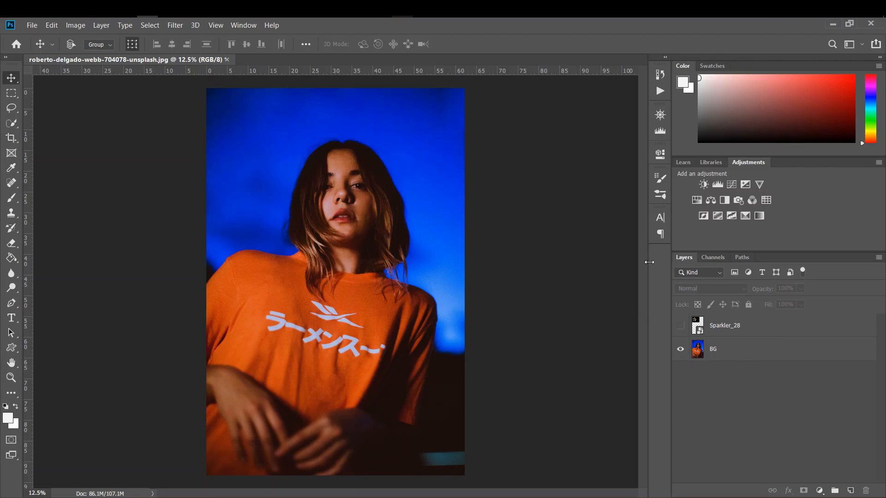
click(681, 326)
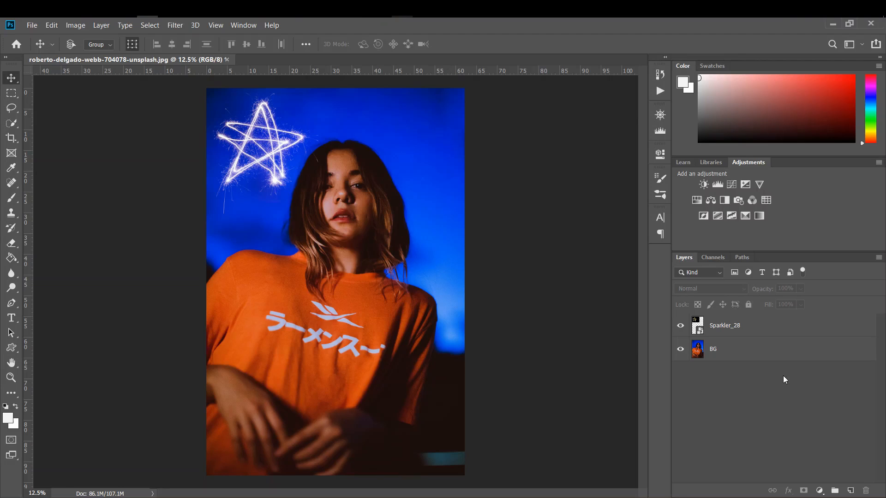
Colour-label the Sparkler_28 layer red and the BG layer yellow.
click(794, 326)
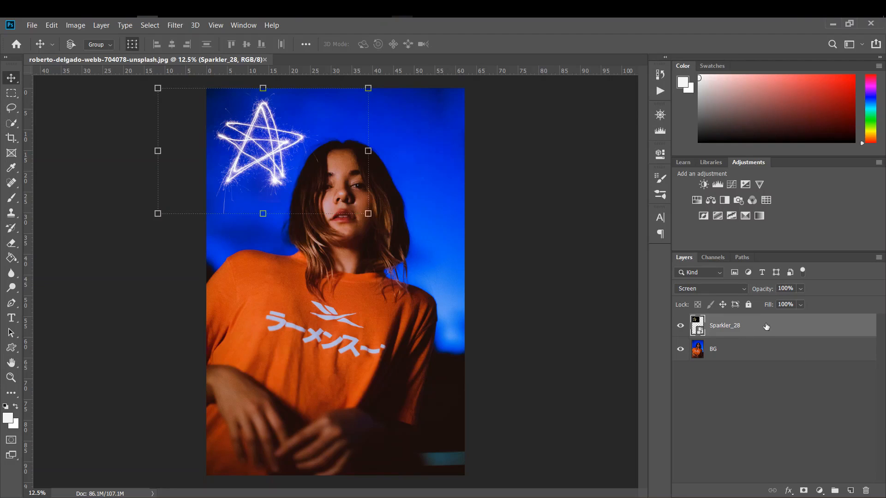
right_click(760, 328)
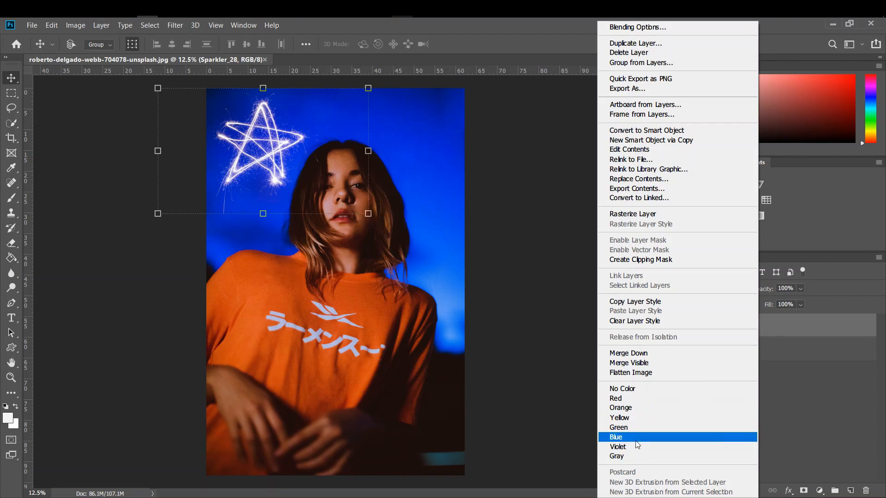
click(634, 406)
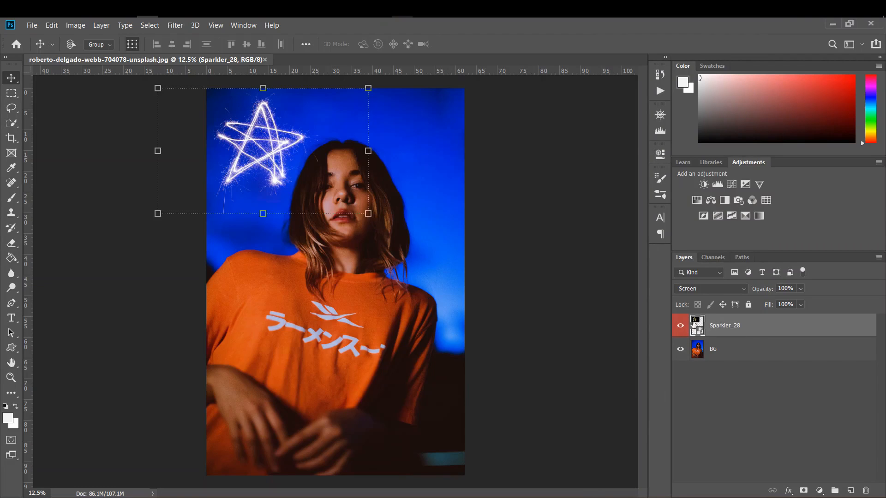
right_click(736, 349)
click(631, 414)
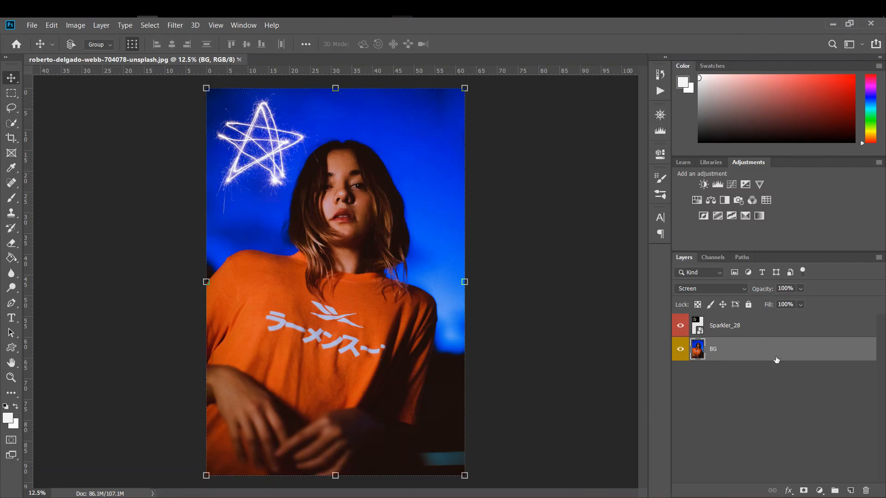
Group the Sparkler_28 and BG layers, expand the group and rename it as Folder.
shift+click(760, 333)
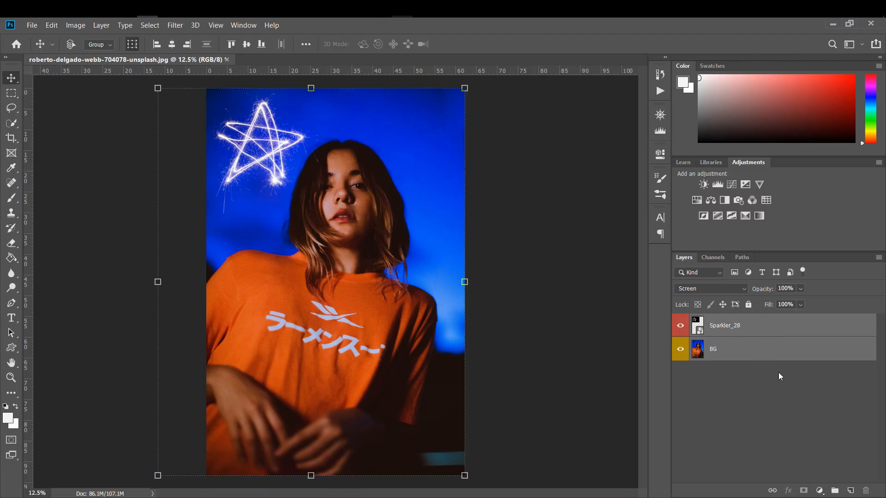
click(836, 493)
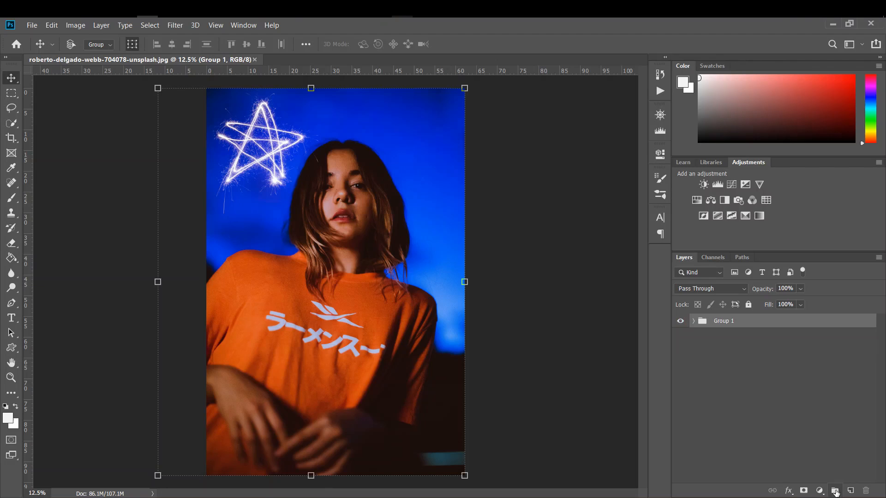
click(694, 321)
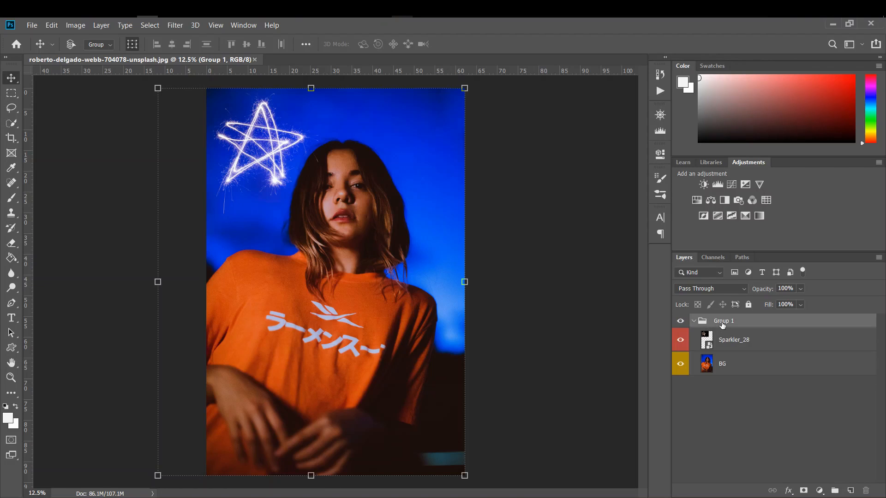
double_click(723, 322)
text(Folder)
key(Return)
click(767, 414)
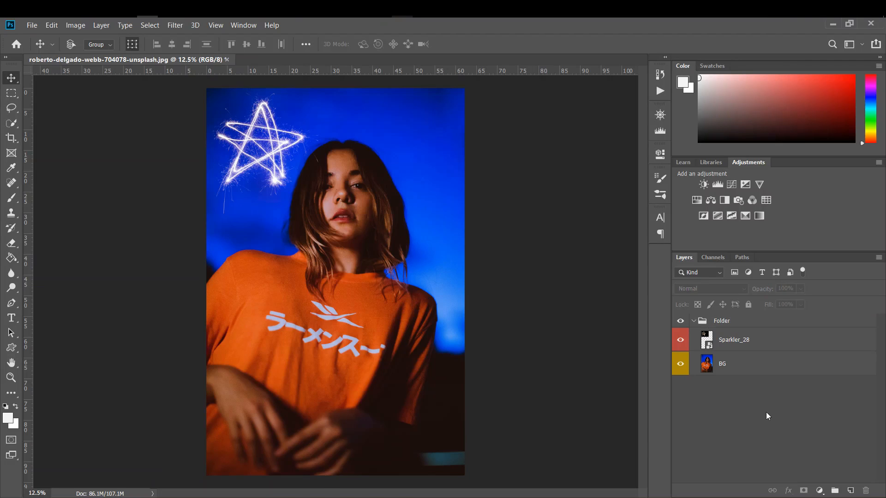